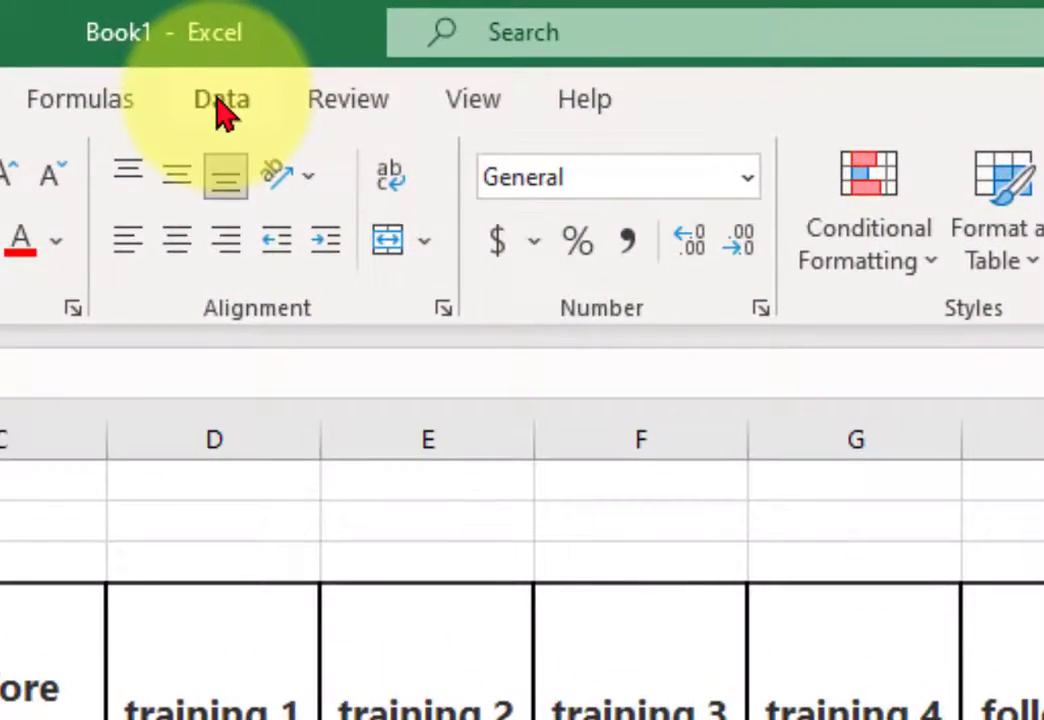
From the Data tab, open the Data Analysis tool list and move the dialog aside
left_click(221, 105)
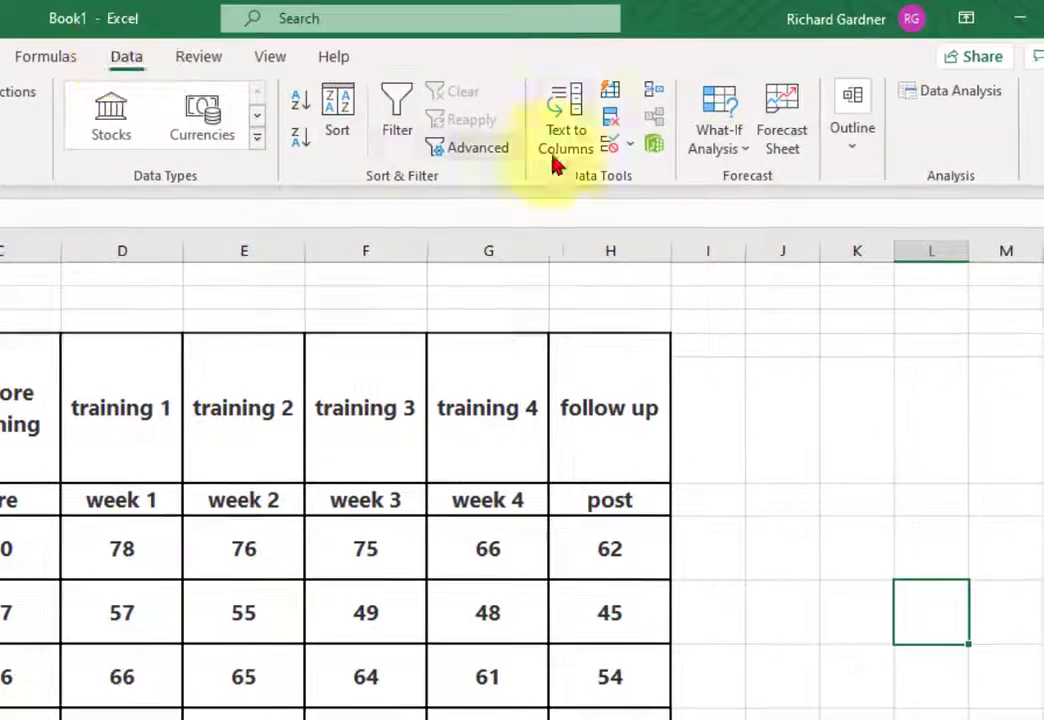
left_click(965, 92)
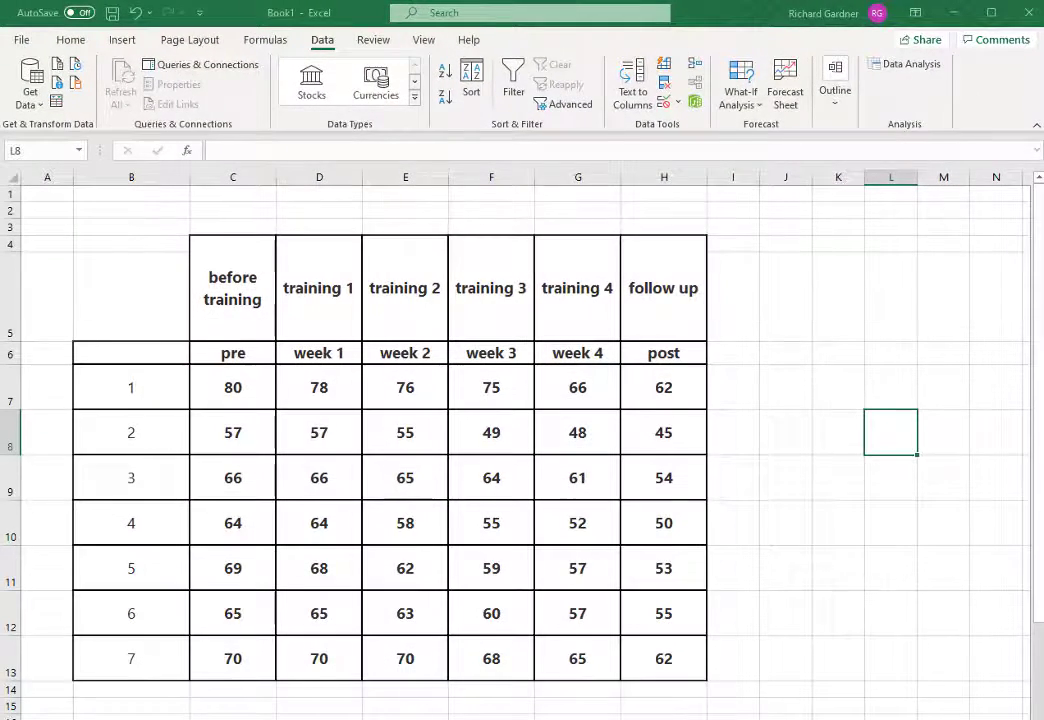
left_click_drag(683, 182, 625, 135)
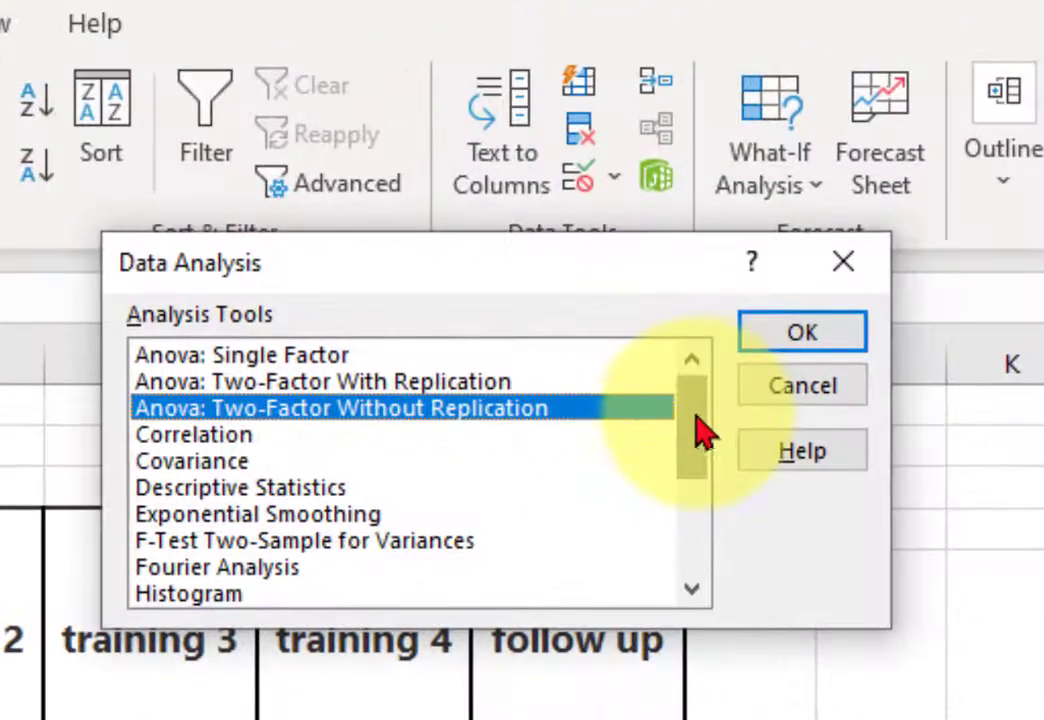
left_click_drag(712, 204, 706, 218)
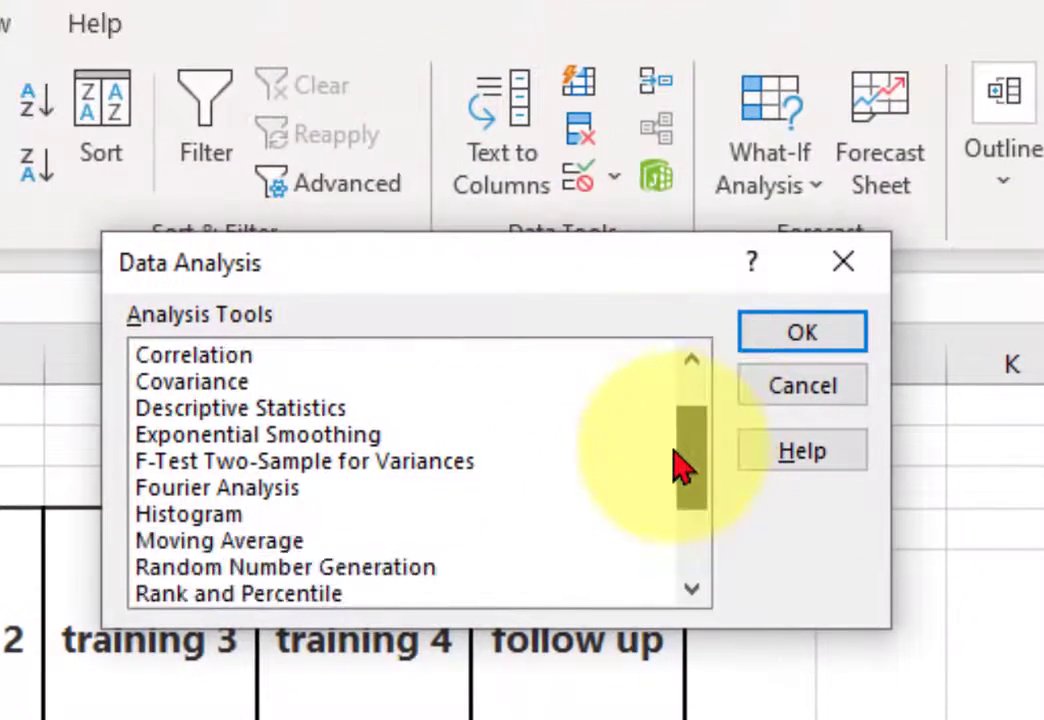
left_click_drag(683, 466, 703, 440)
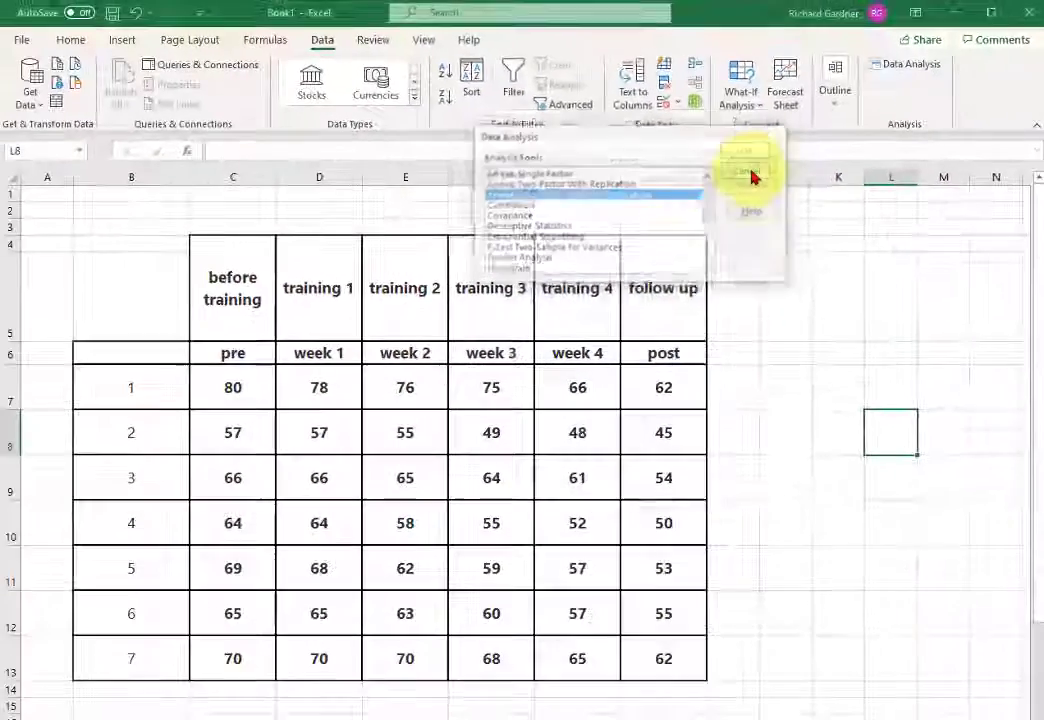
Confirm the Two-Factor Without Replication tool and set the input range to $B$6:$H$13
left_click(800, 348)
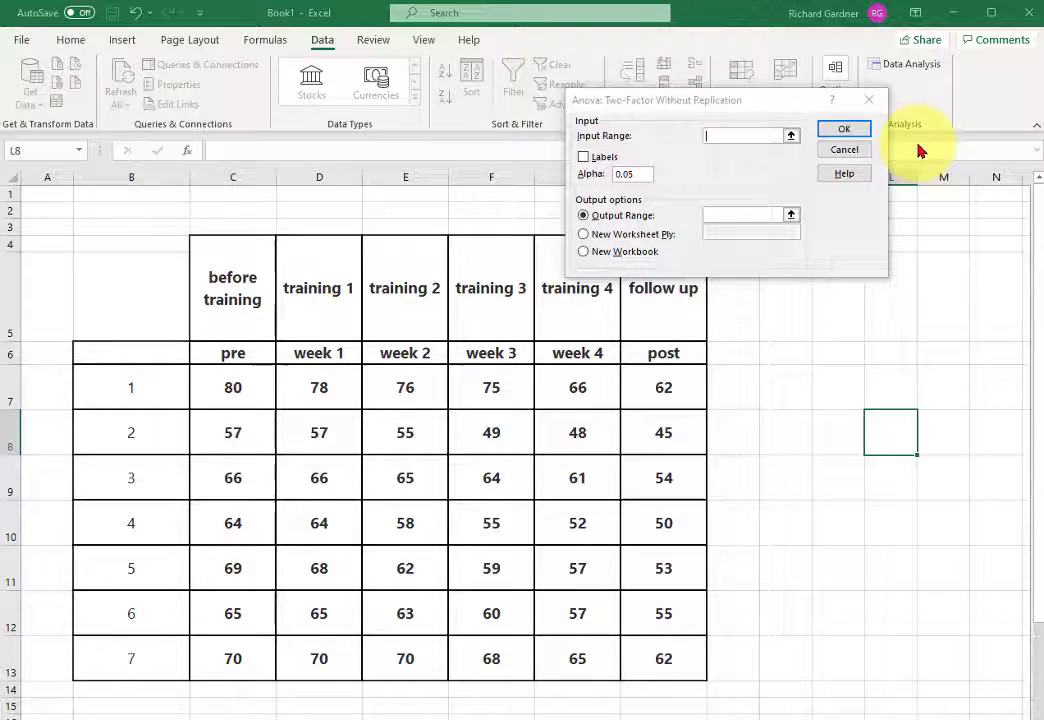
left_click_drag(672, 103, 648, 115)
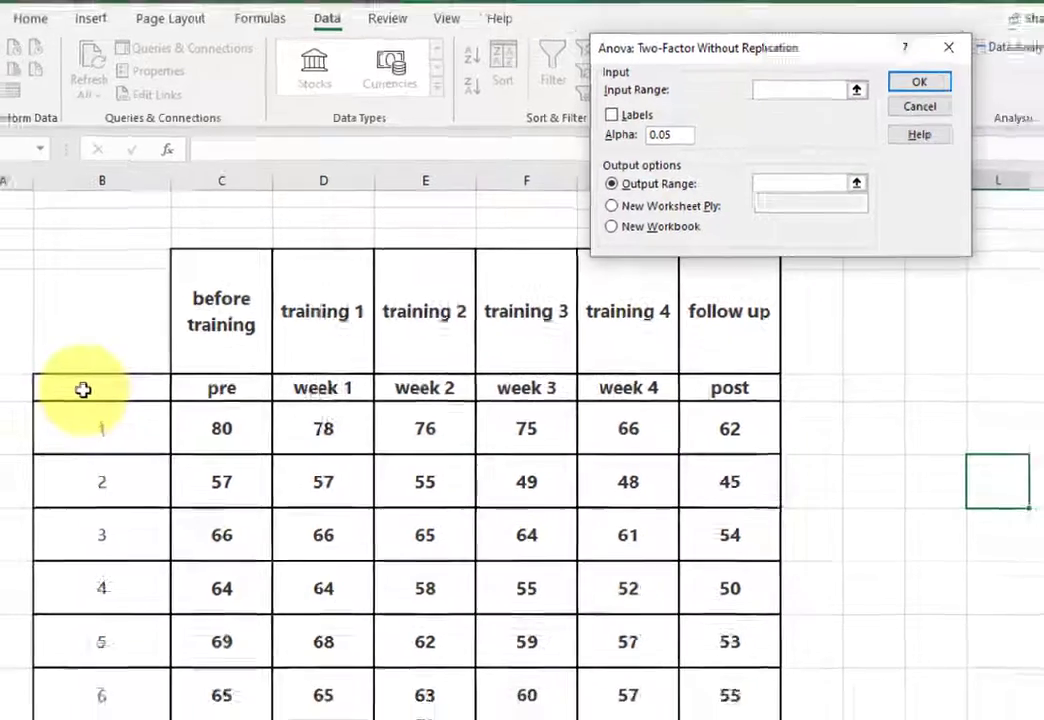
left_click_drag(83, 390, 712, 441)
left_click_drag(662, 398, 667, 658)
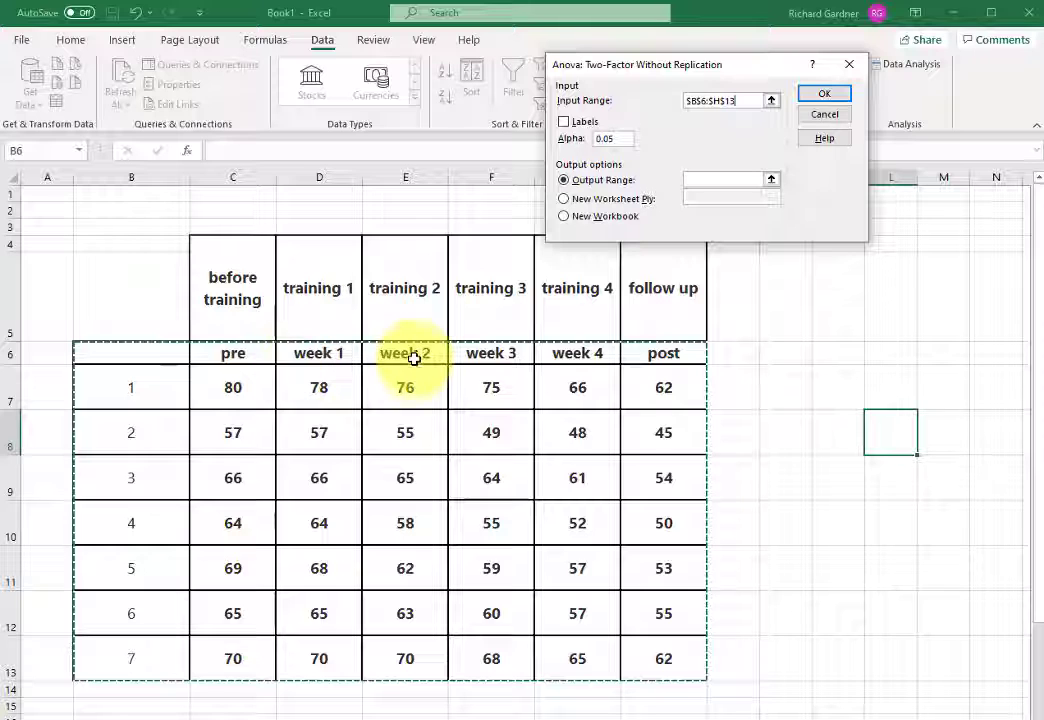
Turn on Labels and send the output to $J$4 on this sheet
left_click(564, 123)
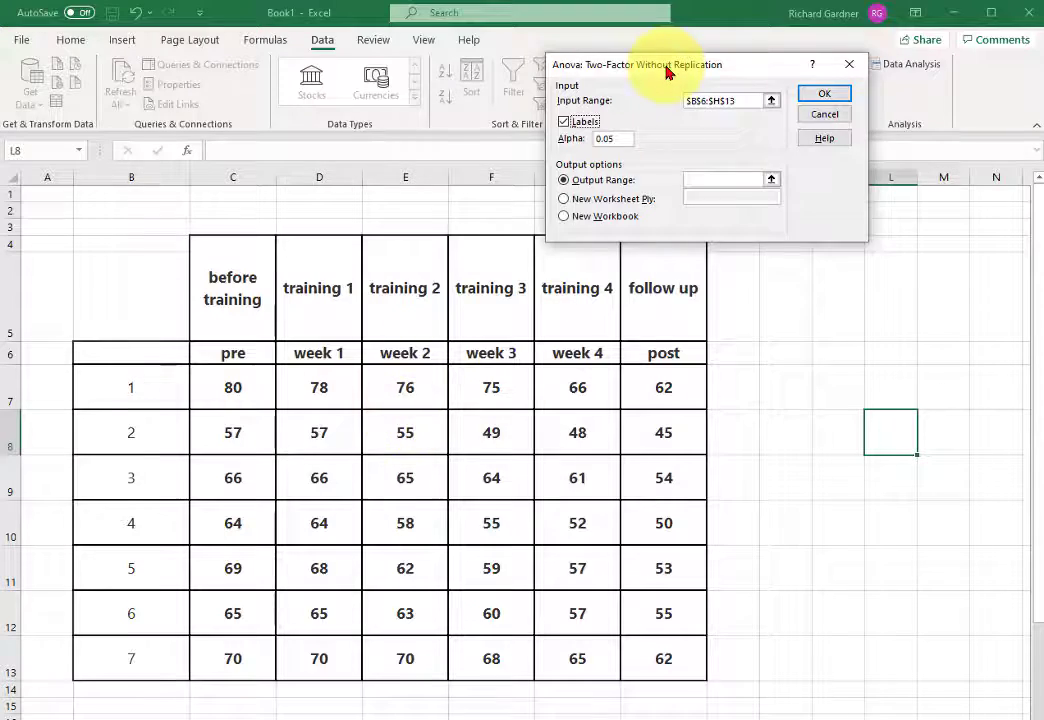
left_click_drag(664, 68, 319, 108)
left_click(222, 222)
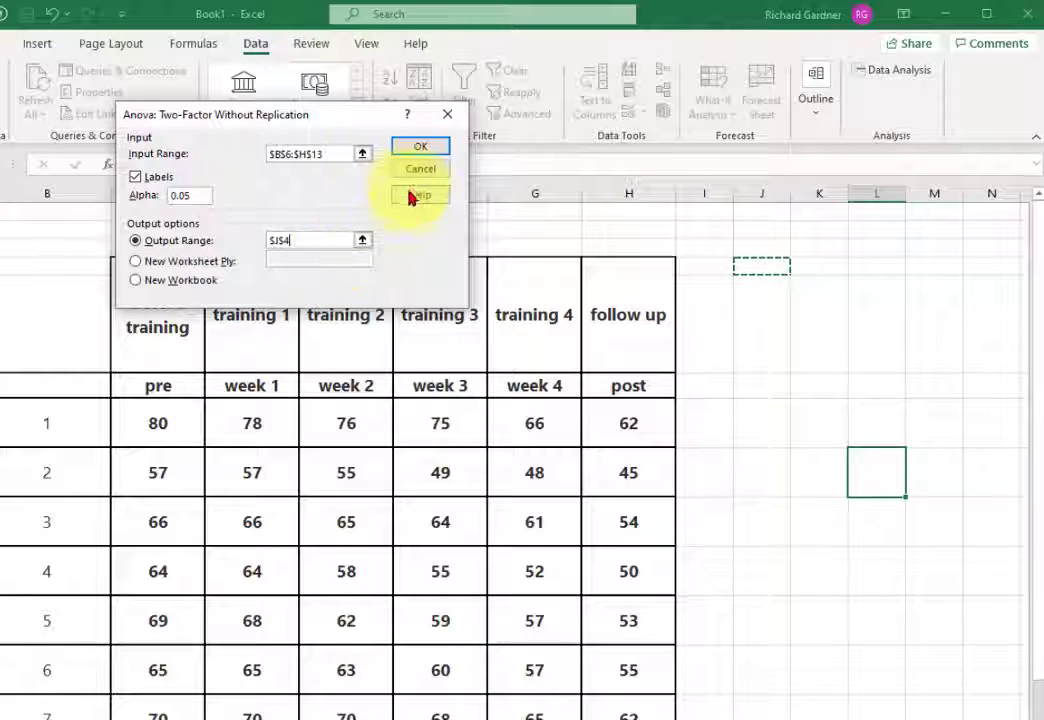
left_click(418, 155)
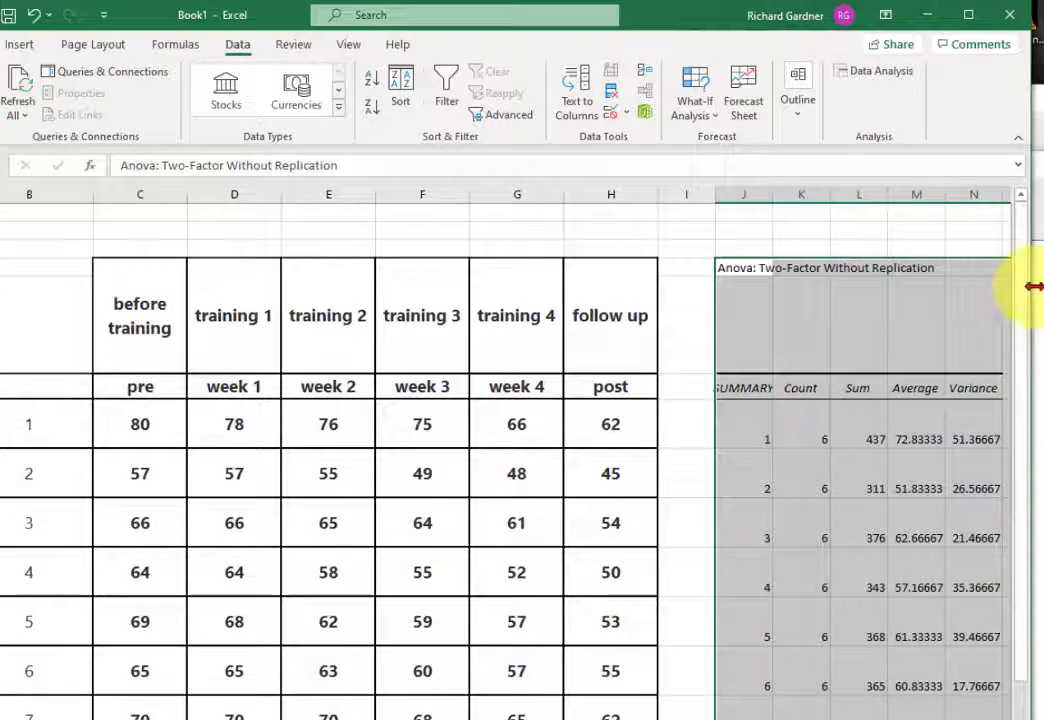
left_click_drag(1033, 286, 1043, 286)
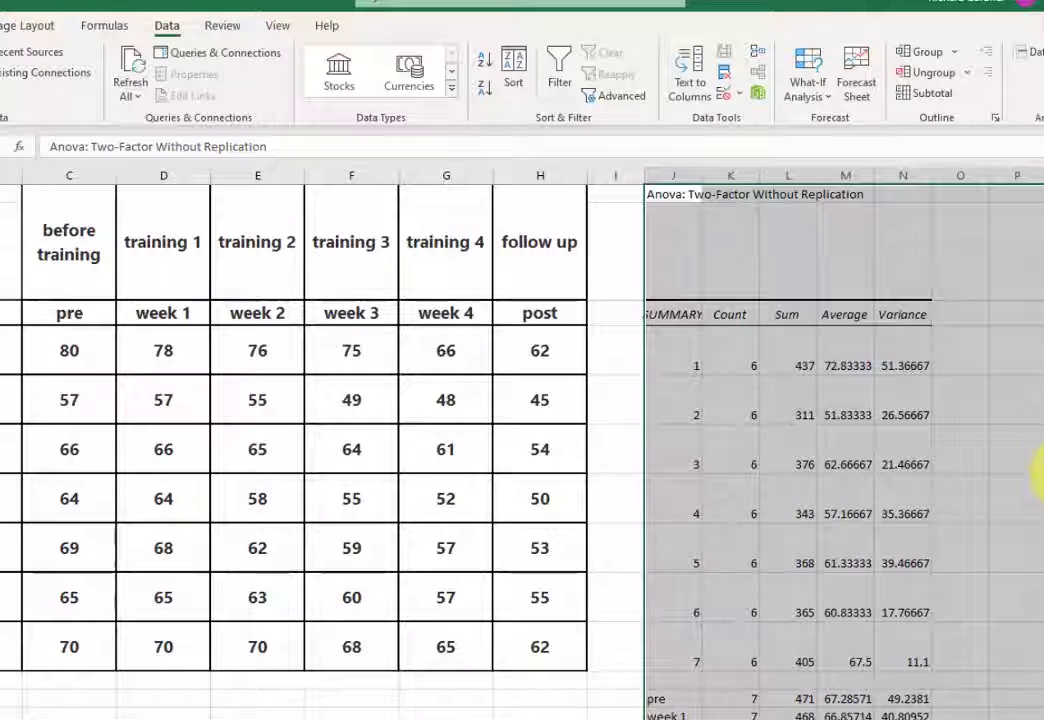
left_click(686, 357)
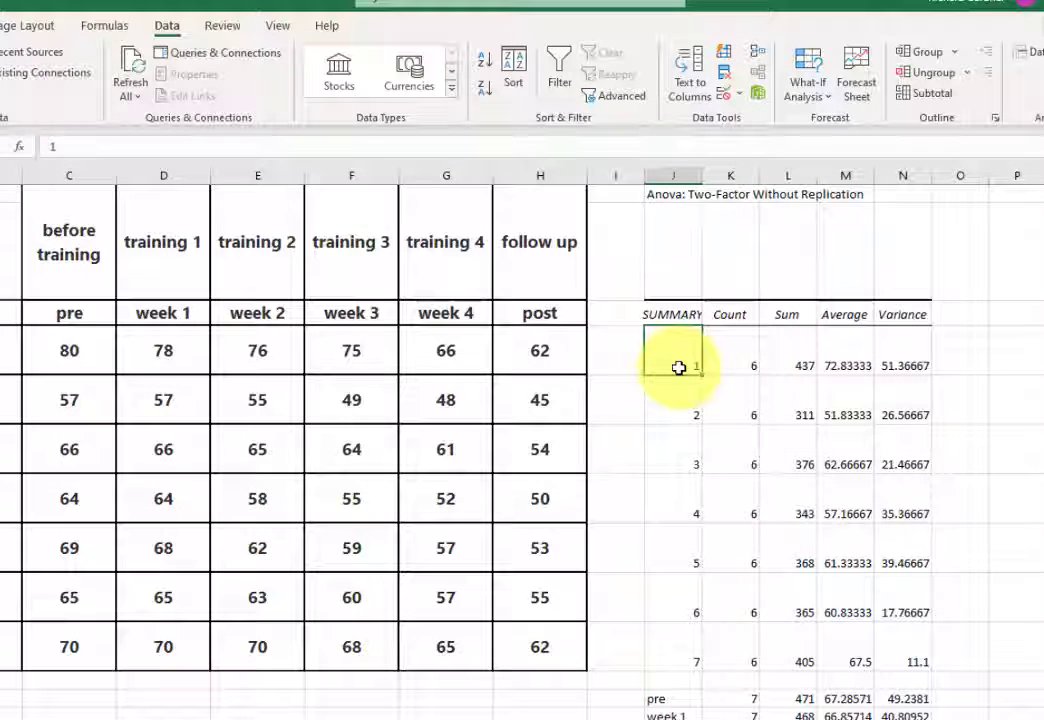
left_click_drag(681, 359, 902, 357)
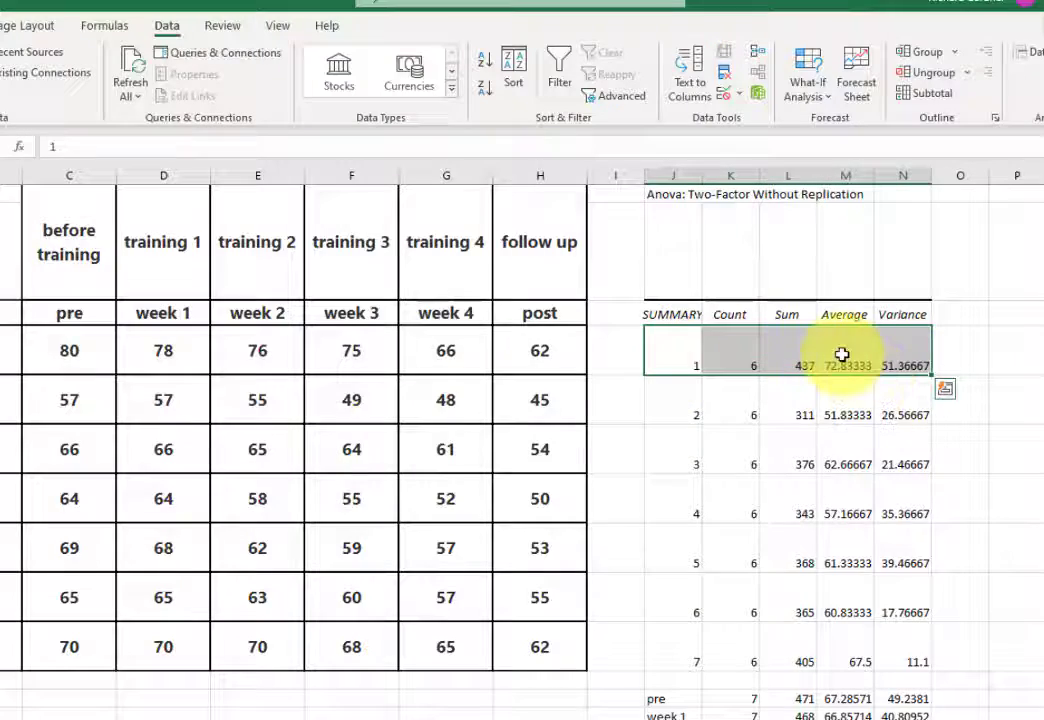
left_click(806, 363)
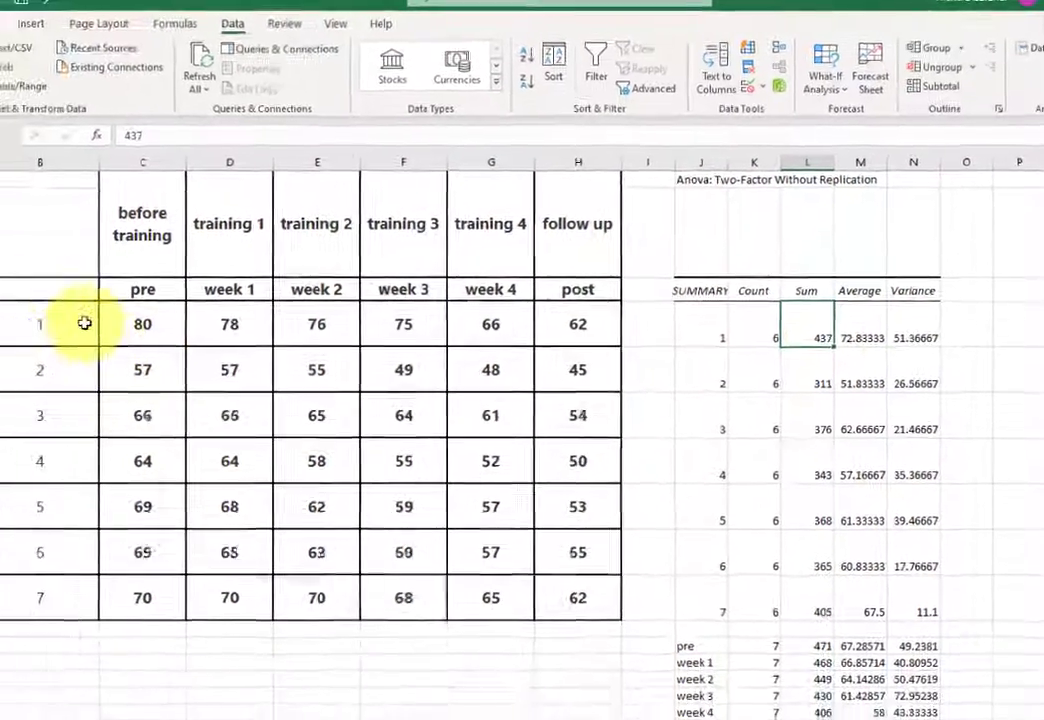
left_click(8, 349)
left_click_drag(94, 319, 590, 320)
left_click(708, 358)
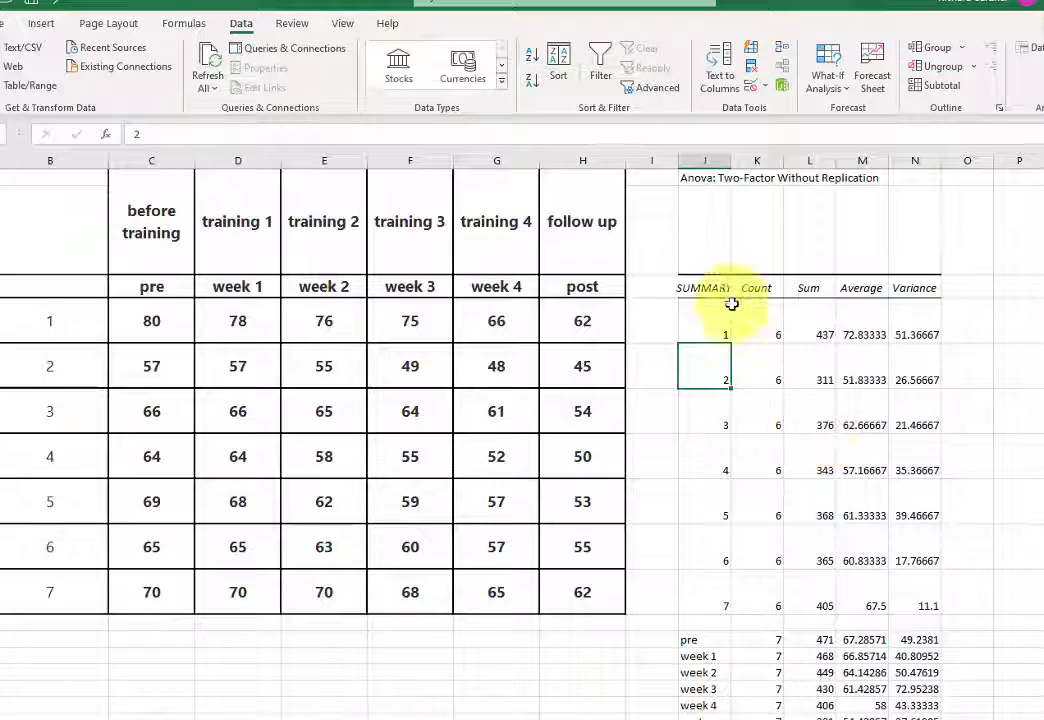
left_click_drag(700, 333, 904, 334)
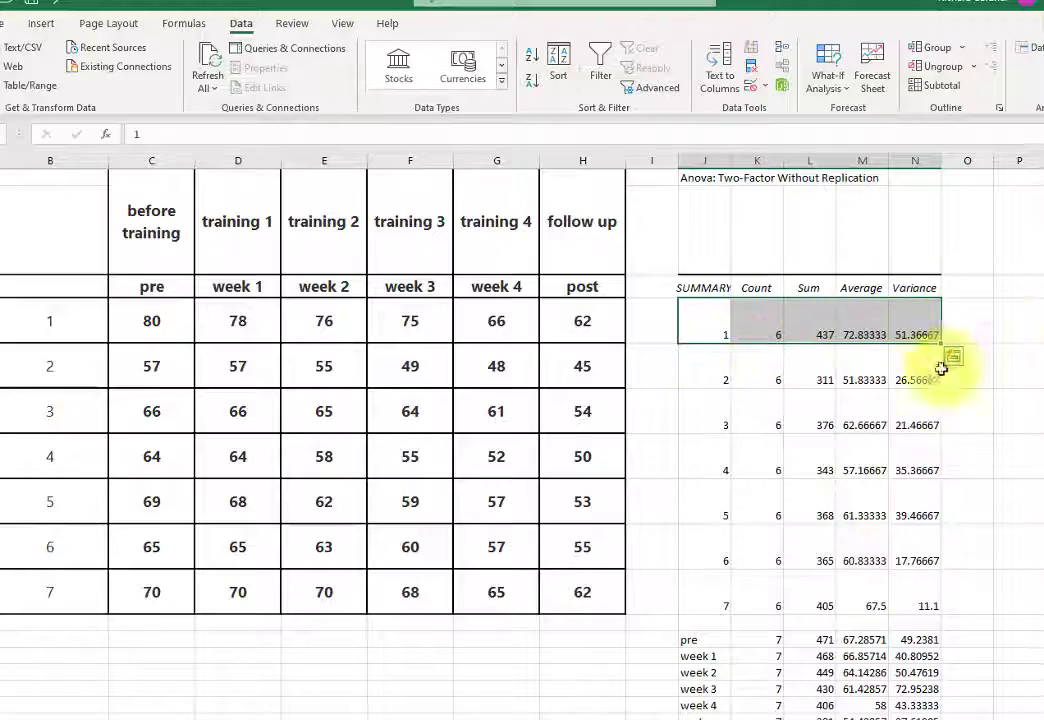
Scroll down and select the week summary rows and their Average values
scroll(757, 405, "down", 3)
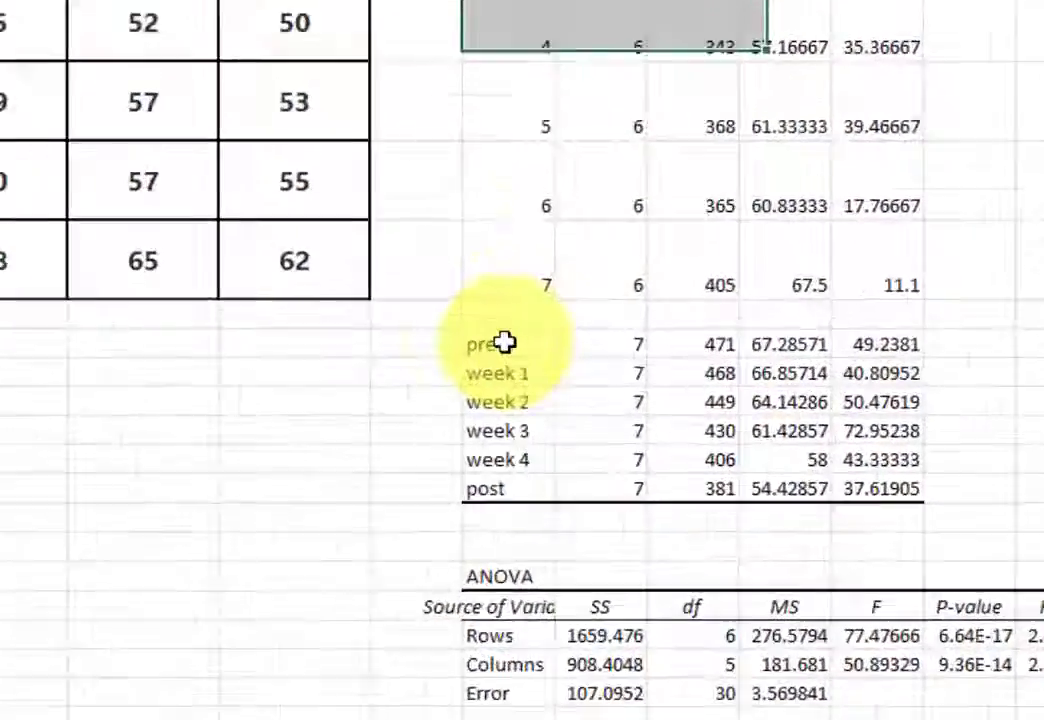
left_click_drag(702, 375, 703, 440)
left_click_drag(247, 483, 835, 513)
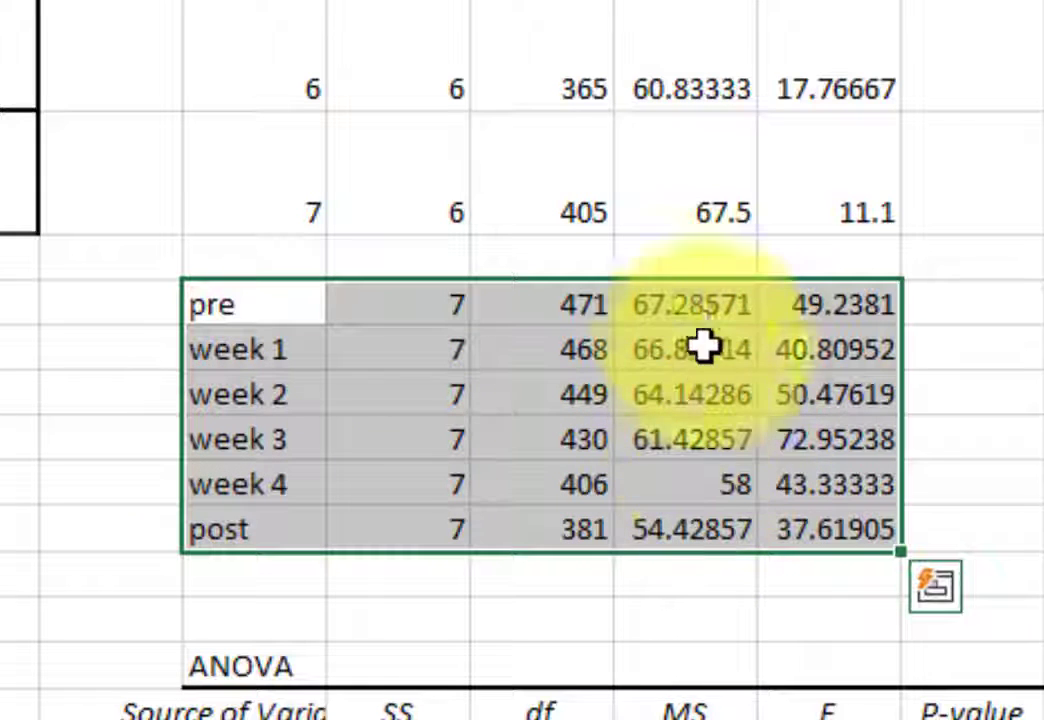
left_click_drag(692, 306, 697, 510)
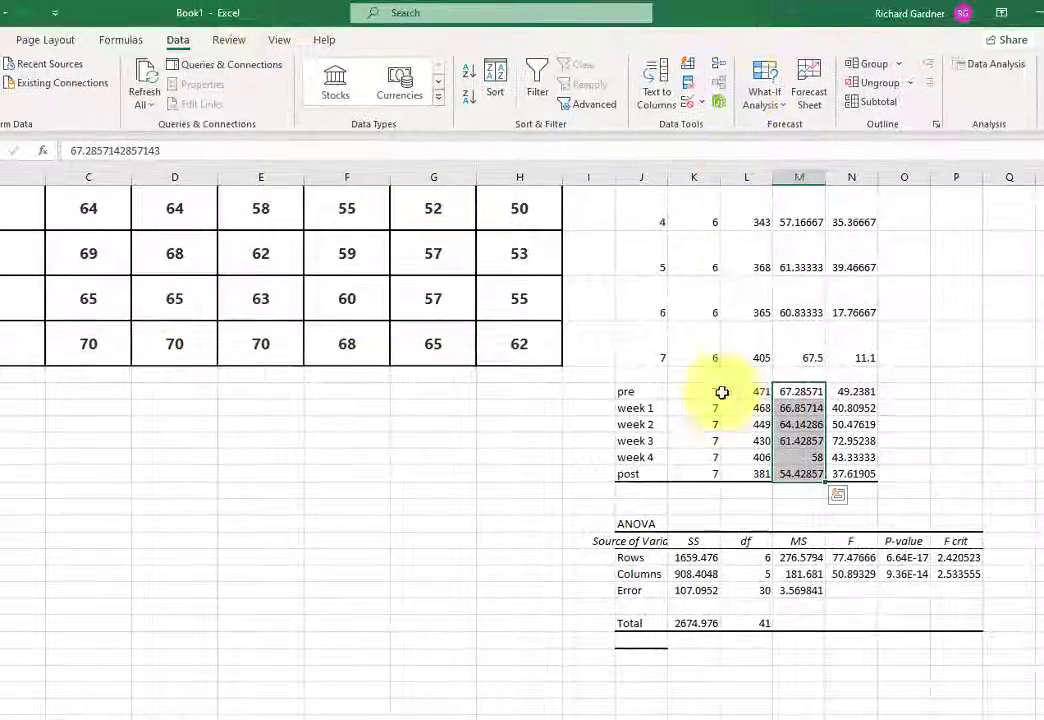
AutoFit column J so 'Source of Variation' displays in full
left_click(638, 523)
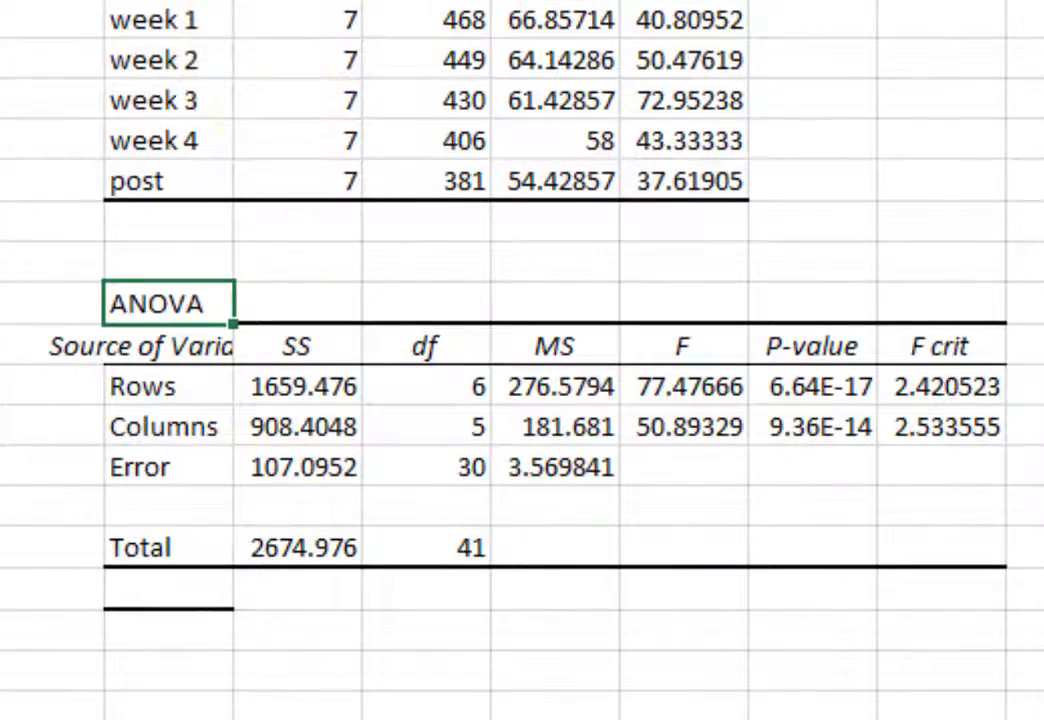
double_click(234, 0)
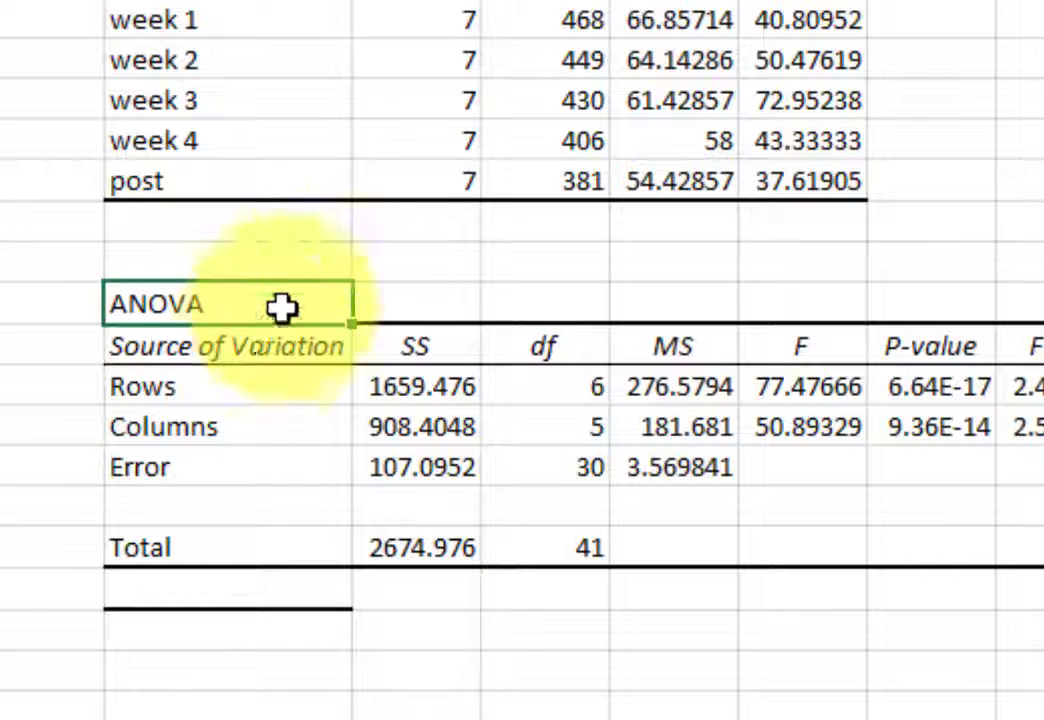
left_click(145, 440)
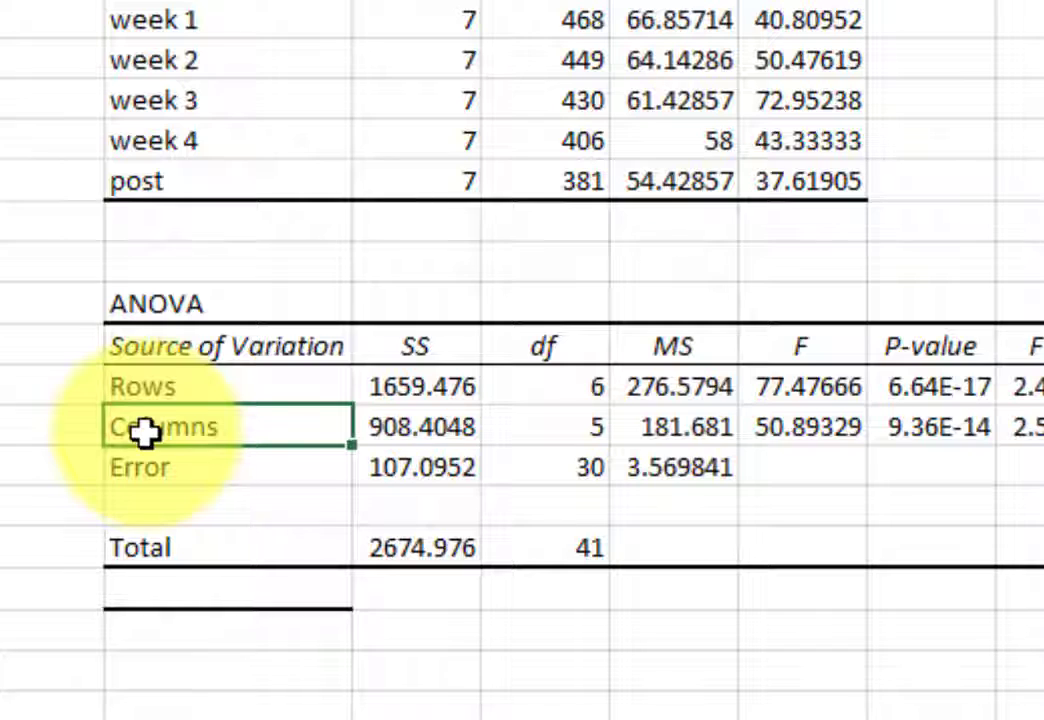
Select the Columns row from J to P and review F 50.89329 and P-value 9.36E-14
left_click_drag(217, 433, 1032, 420)
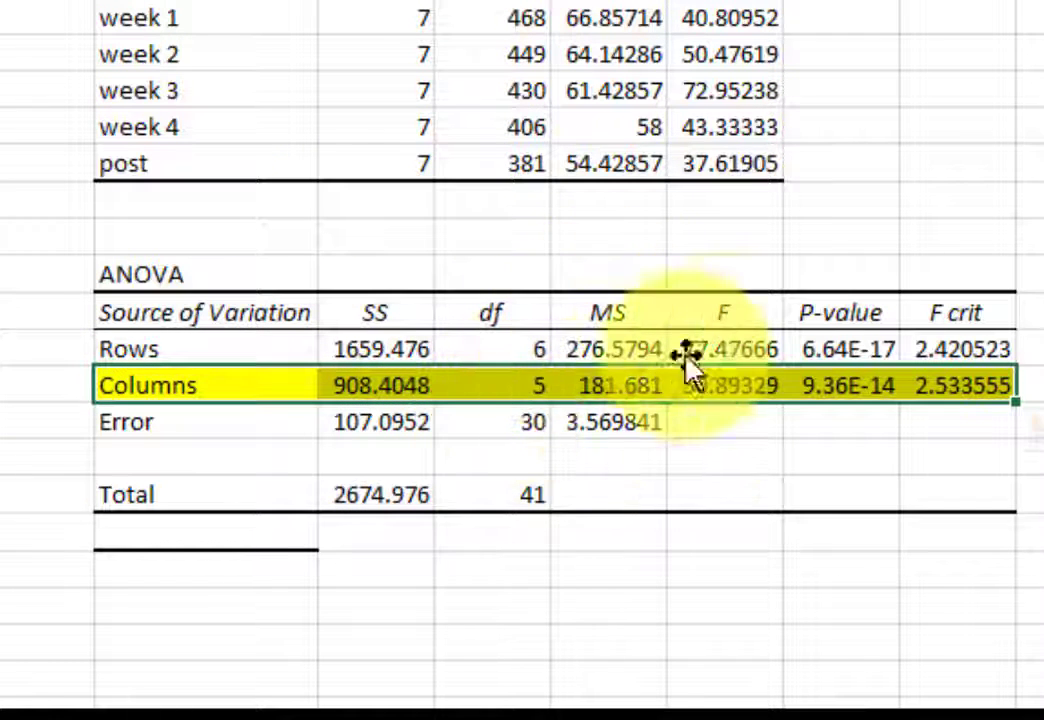
left_click(741, 391)
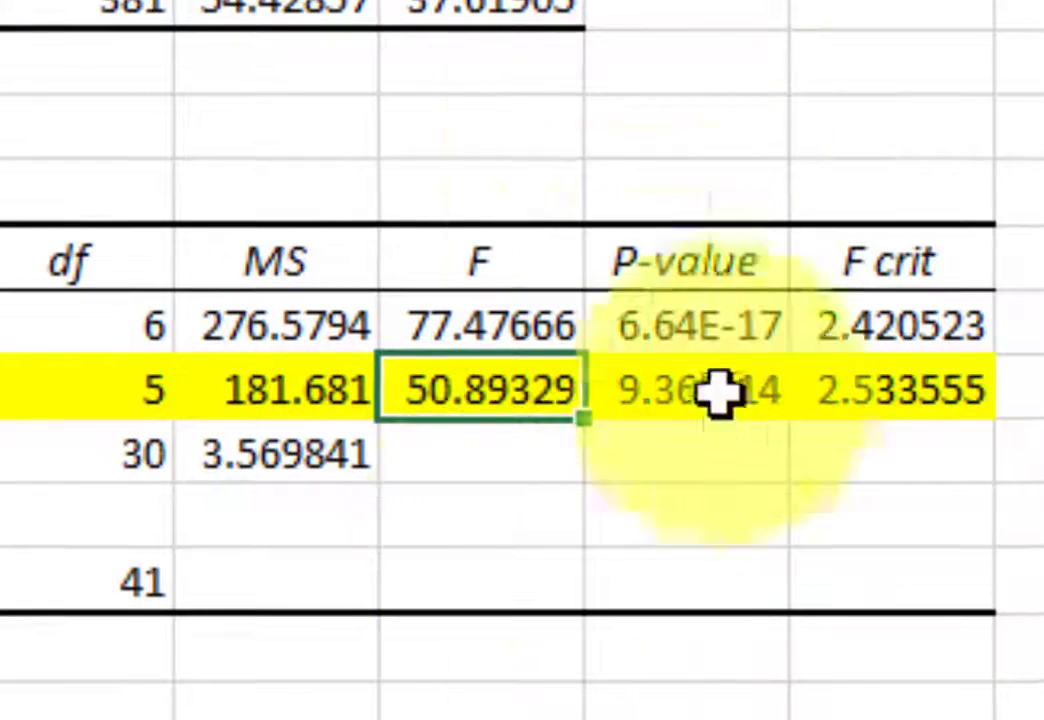
left_click(683, 397)
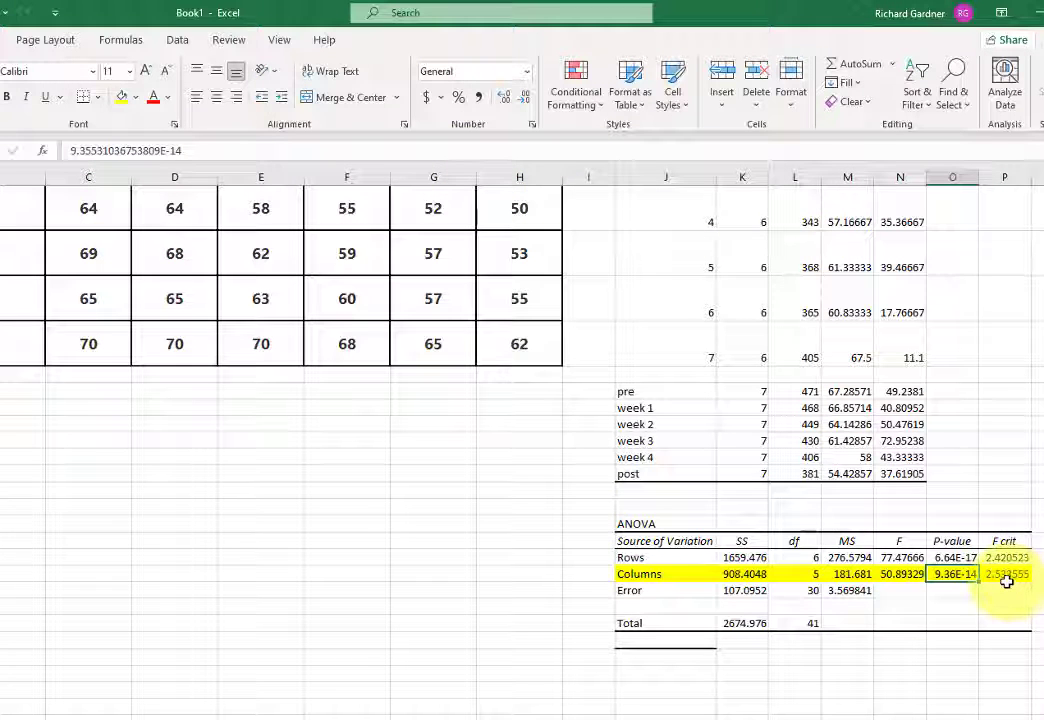
Compare the Columns F crit 2.533555 against its F value 50.89329
left_click(1006, 579)
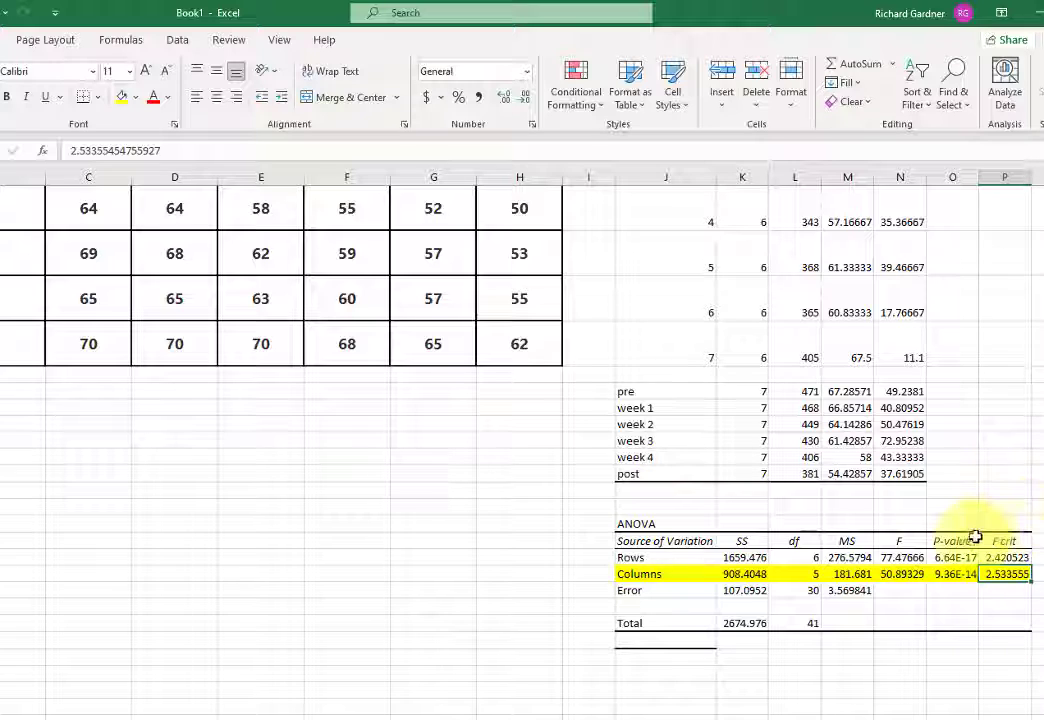
left_click(893, 577)
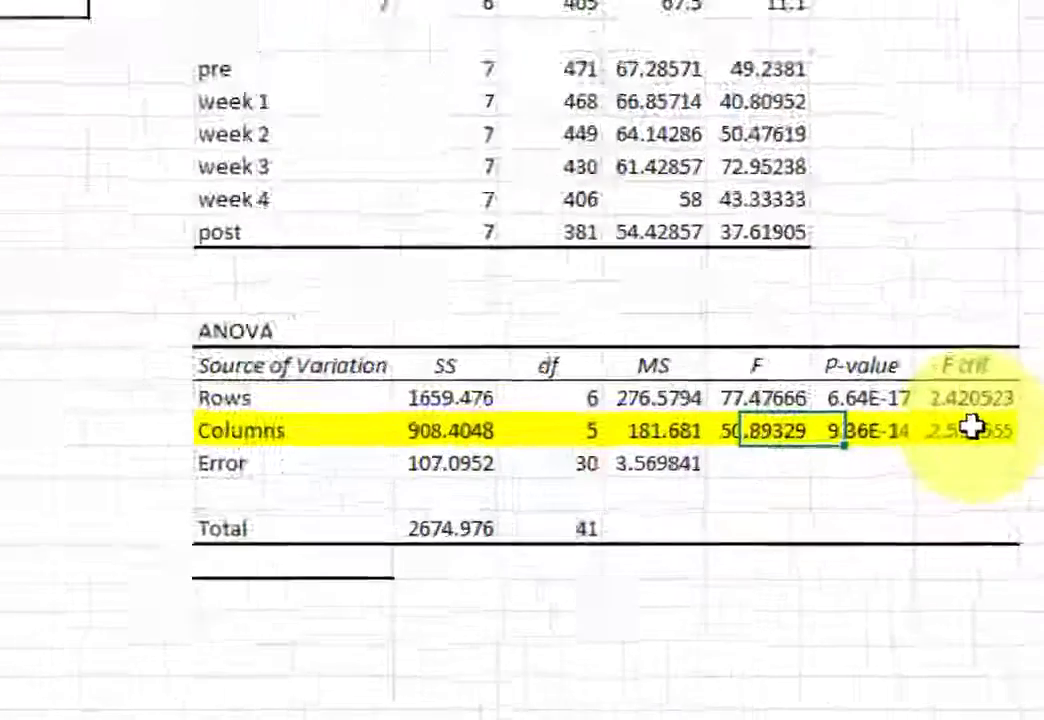
left_click(970, 428)
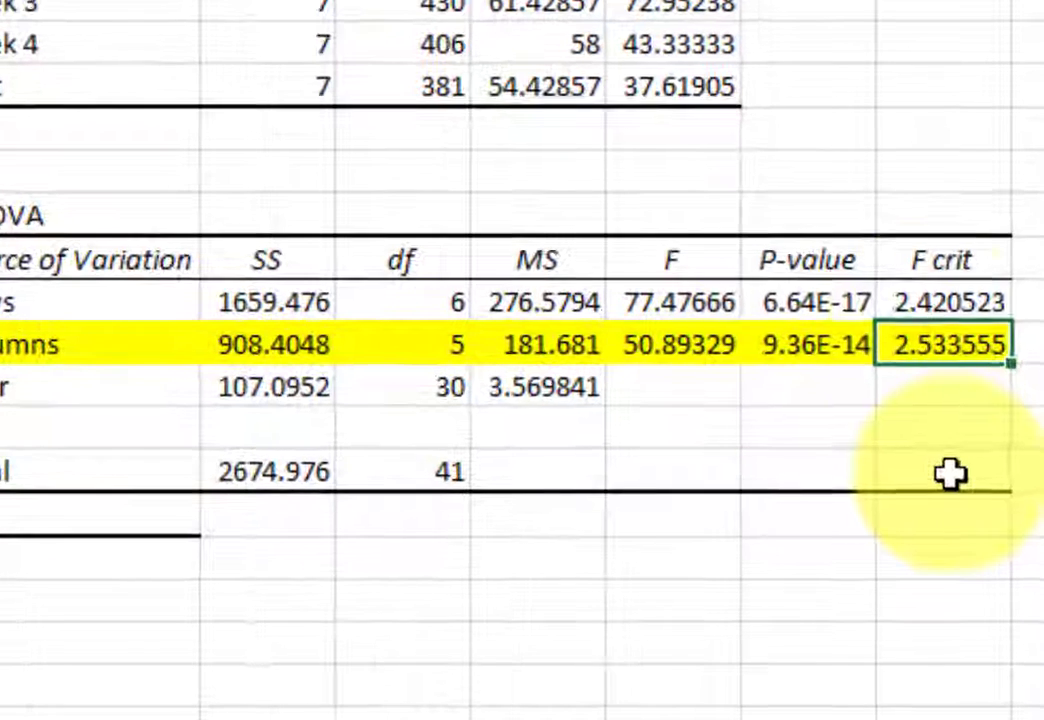
left_click(761, 433)
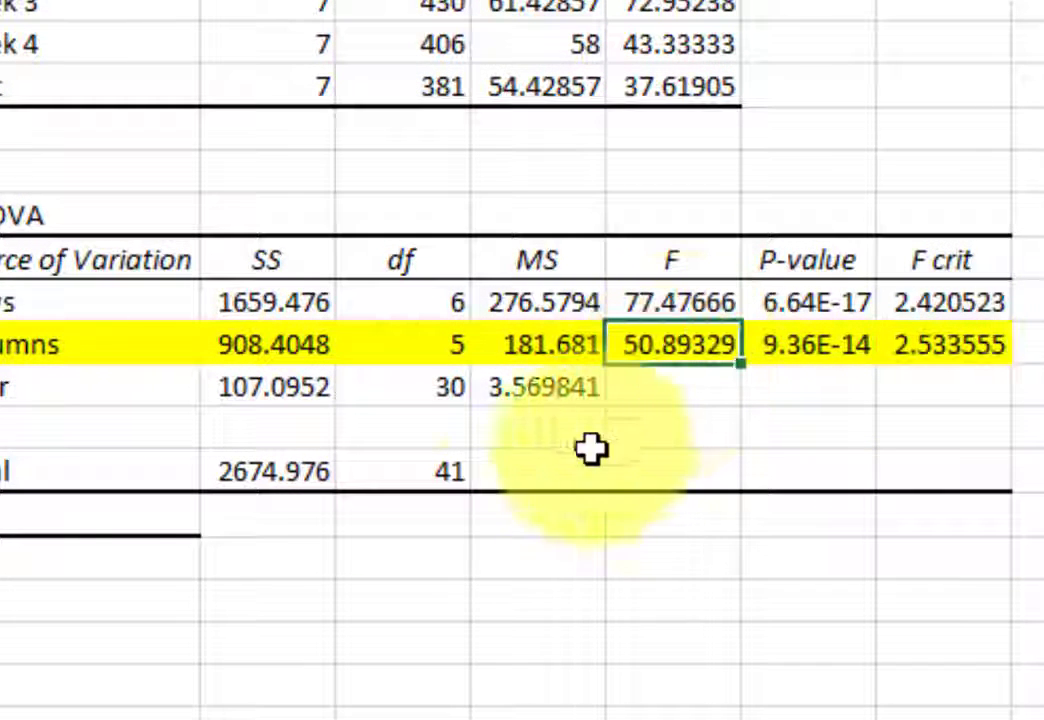